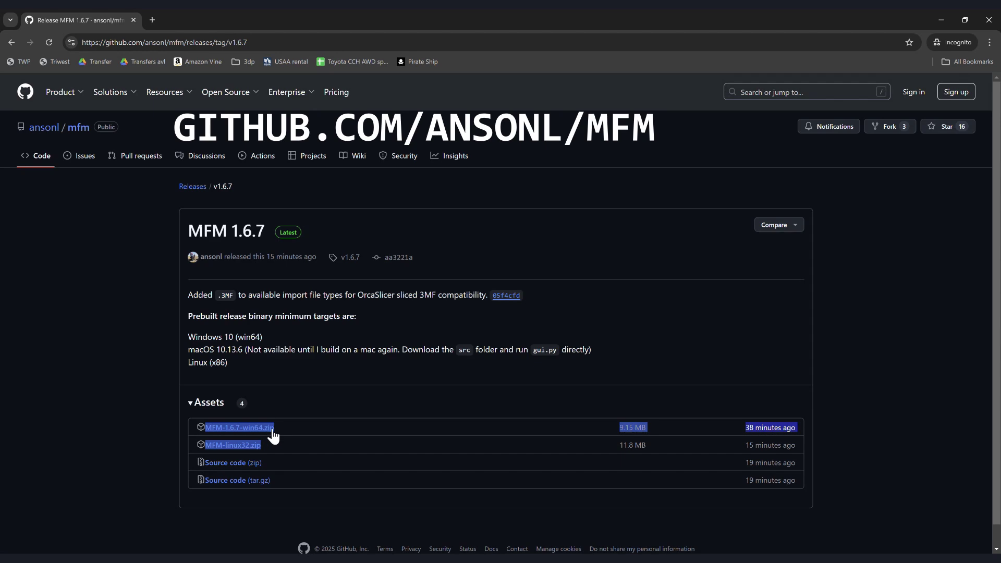
Point out the MFM-1.6.7-win64.zip asset on the GitHub release page of MFM 1.6.7.
click(293, 427)
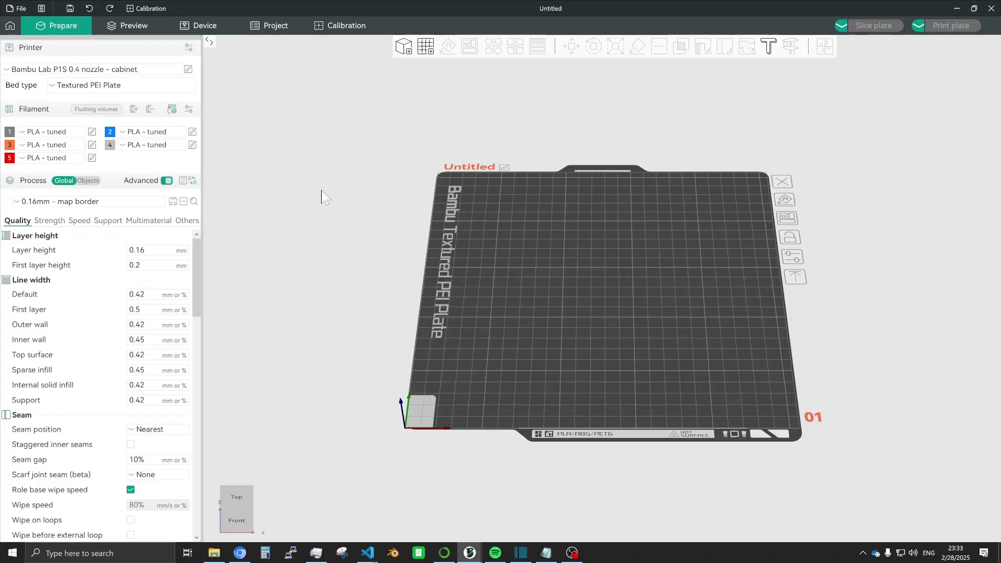
In OrcaSlicer, open the printer's machine G-code settings and select the "; MFM LAYER CHANGE END" line closing the layer change G-code.
click(188, 70)
click(400, 162)
drag(685, 225, 683, 307)
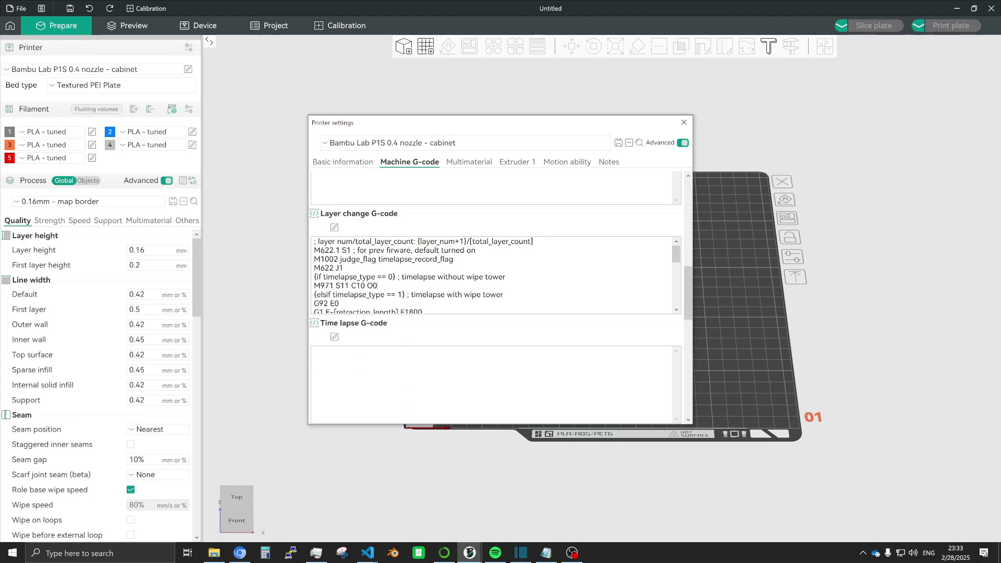
scroll(675, 309, down, 10)
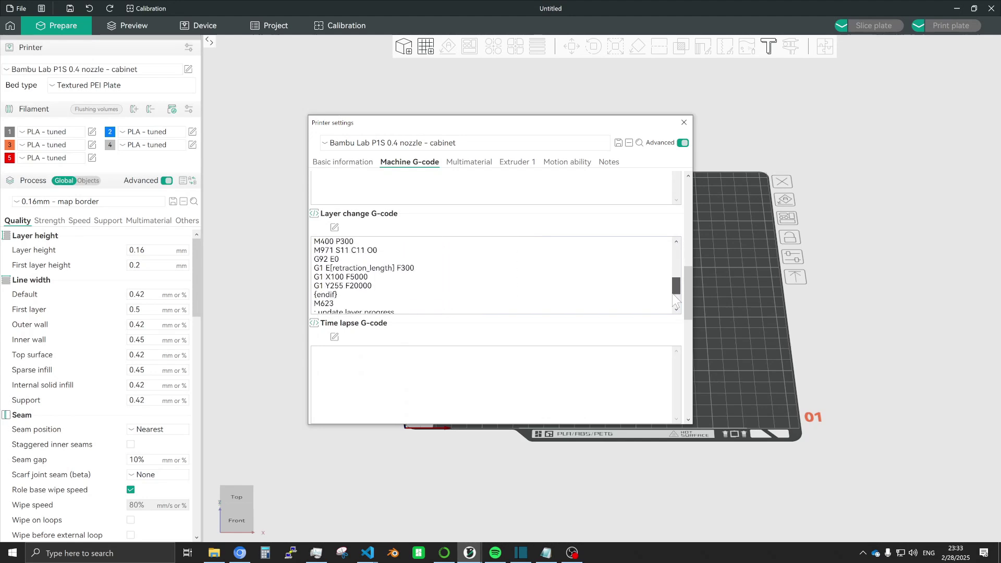
drag(412, 304, 313, 304)
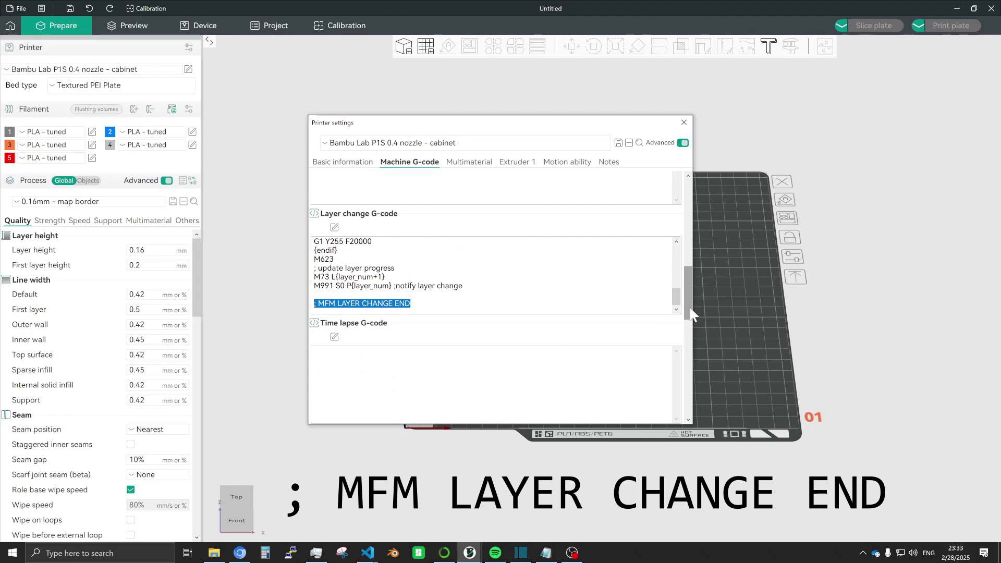
Locate and select the "; MFM TOOLCHANGE START" and "; EXTRA_PURGE_INSERTION" marker lines in the change filament G-code.
drag(689, 302, 685, 349)
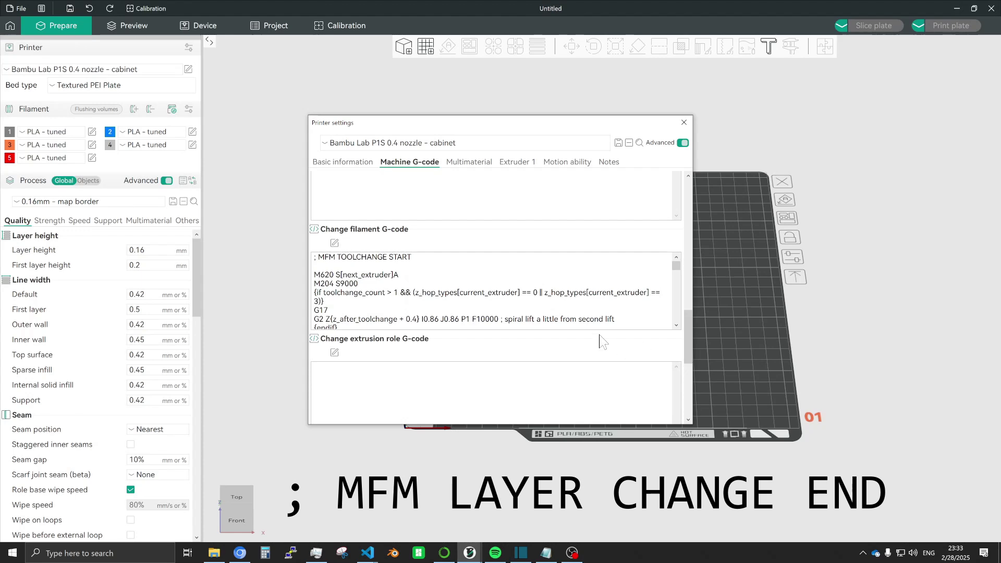
drag(413, 258, 313, 257)
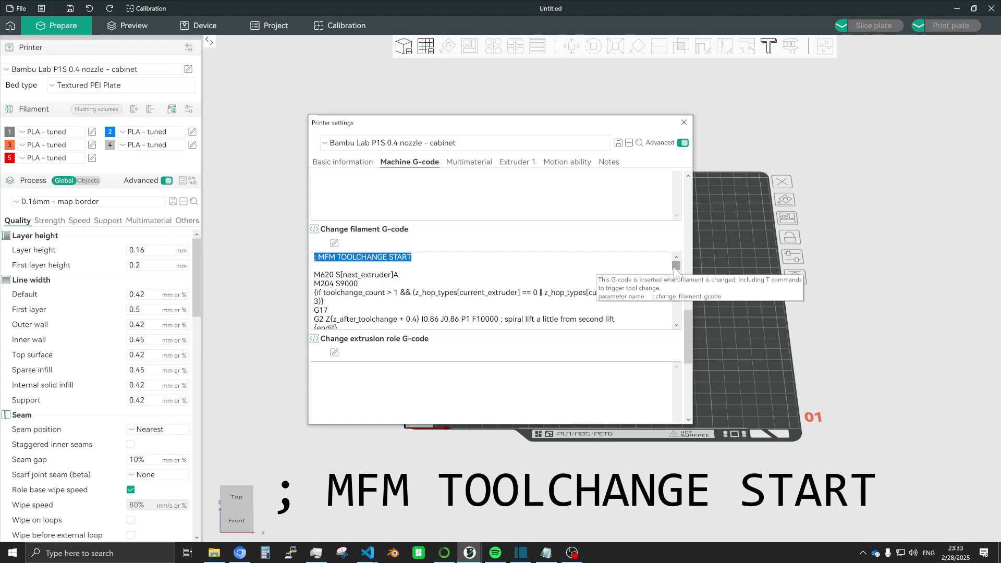
drag(676, 267, 676, 308)
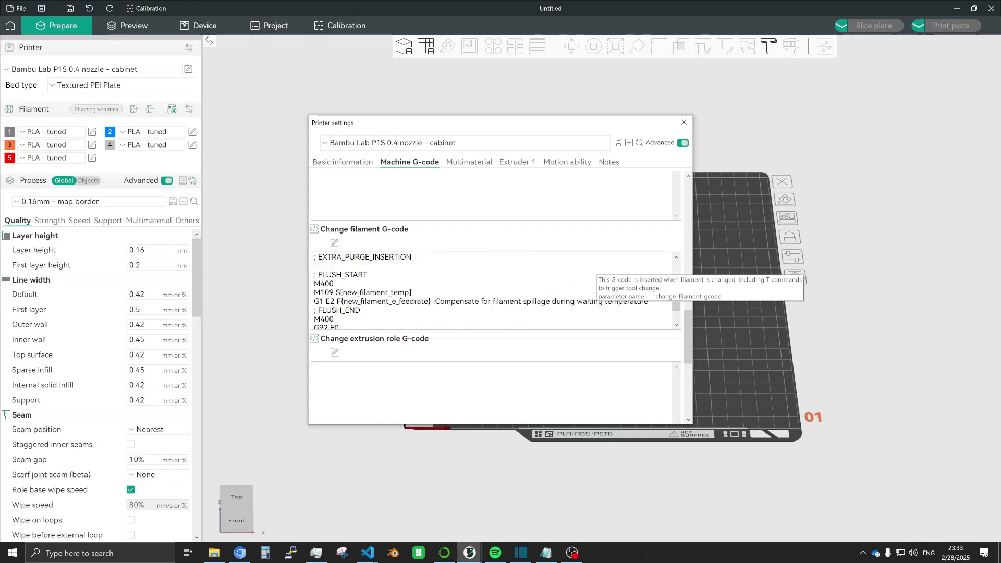
scroll(495, 291, up, 1)
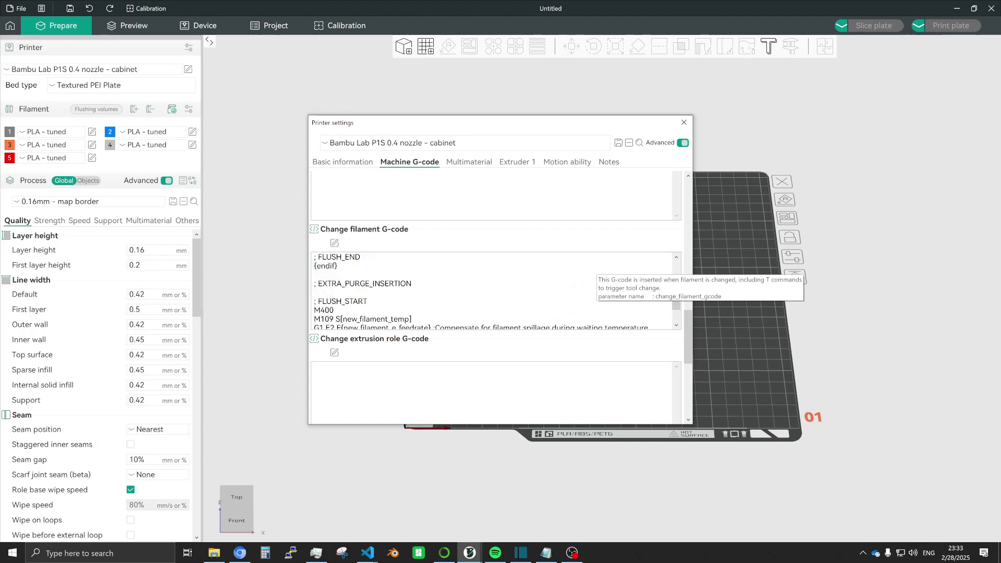
drag(371, 302, 314, 302)
drag(412, 284, 314, 284)
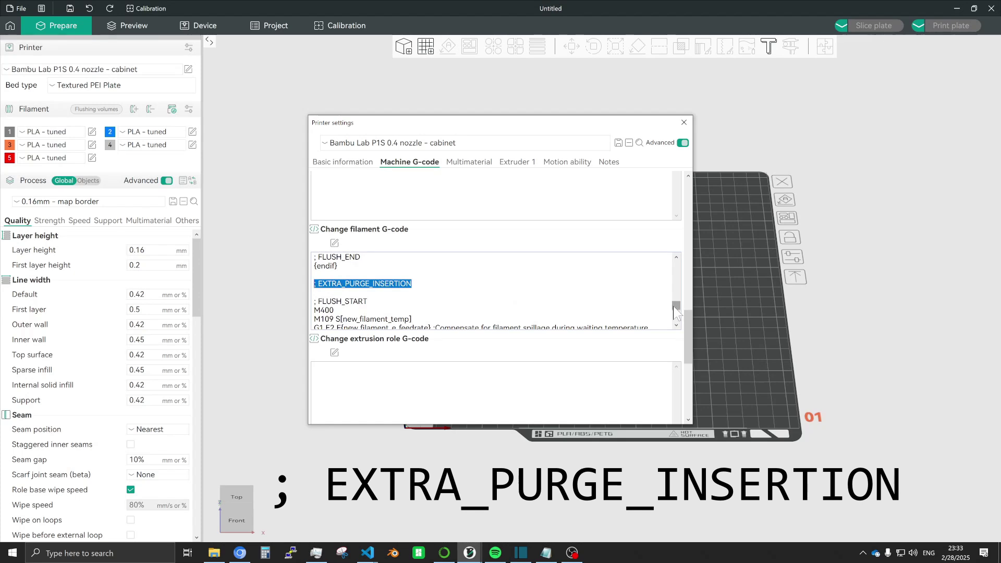
Select the "; MFM TOOLCHANGE END" line closing the change filament G-code and save the printer preset.
drag(673, 307, 676, 322)
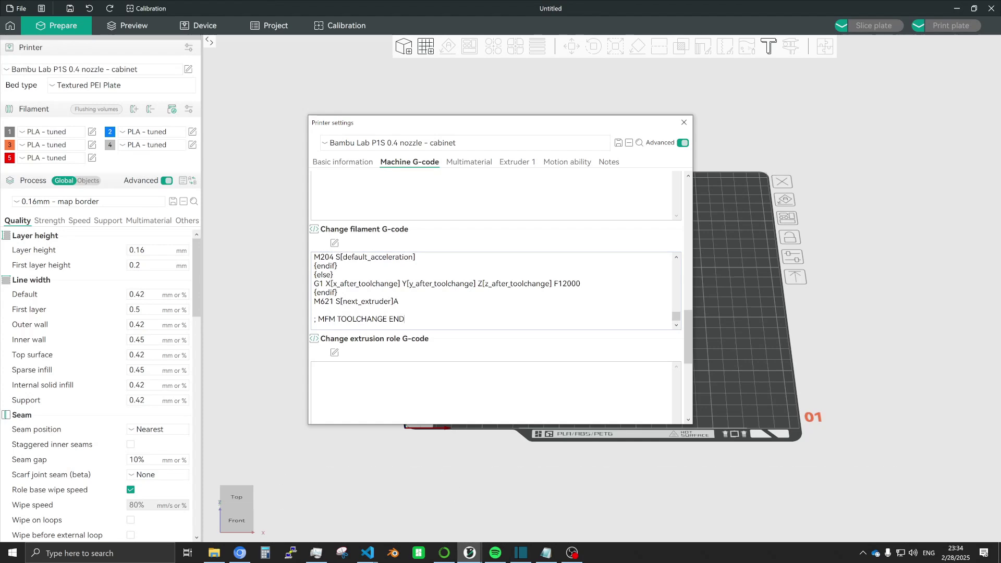
drag(405, 320, 295, 321)
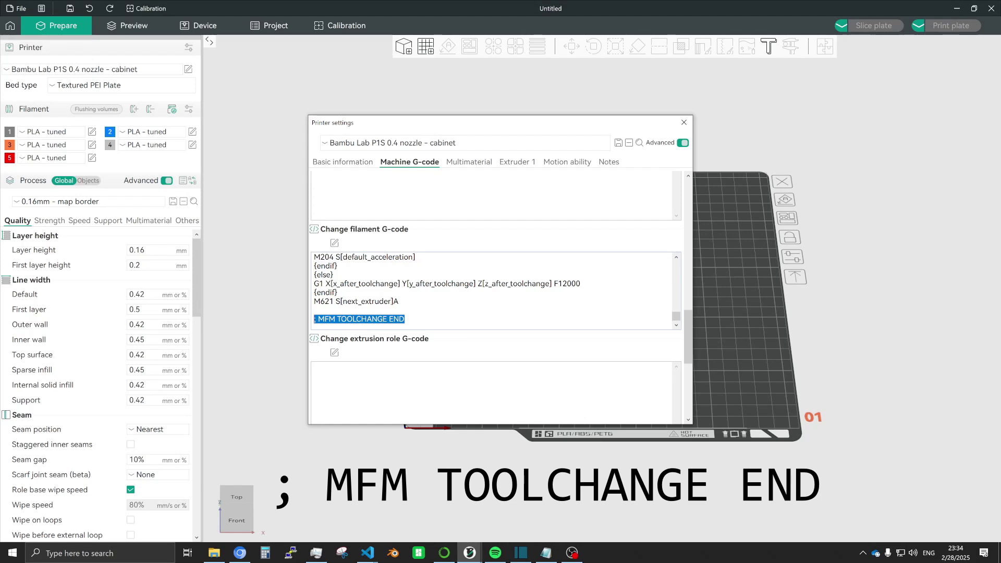
click(618, 144)
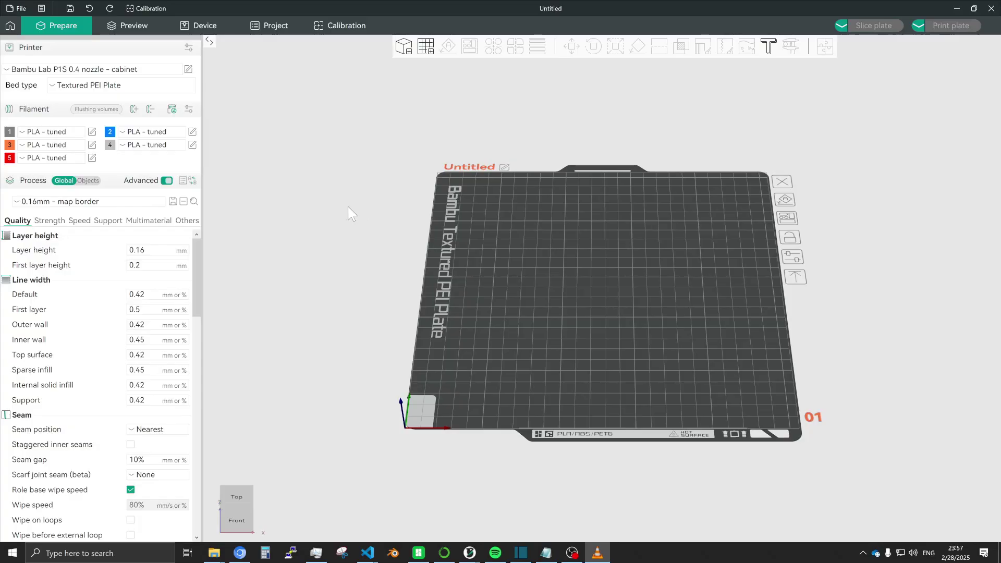
Enable the long retraction when cut override in the "PLA - tuned" settings of filament 1 and save the preset.
click(93, 132)
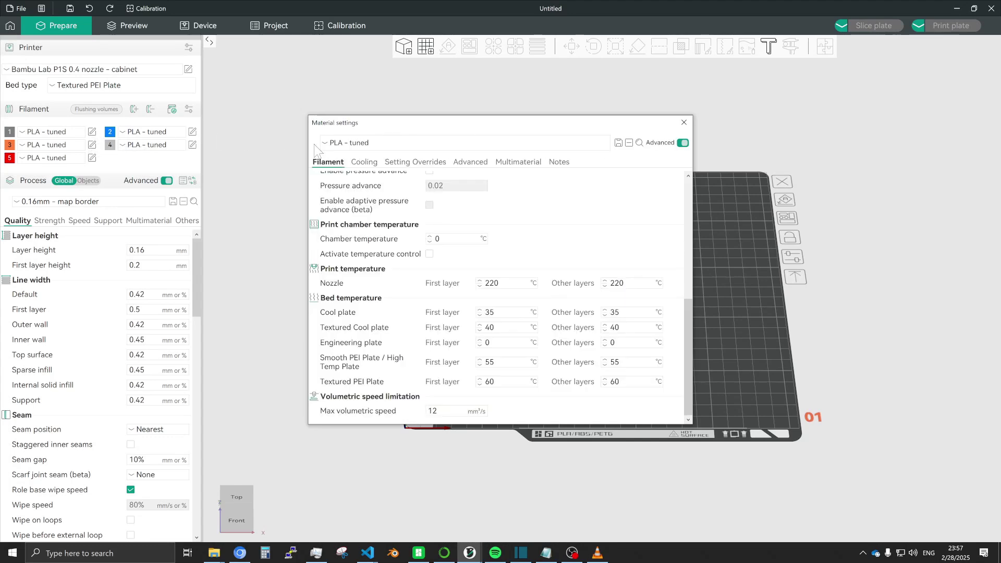
click(396, 162)
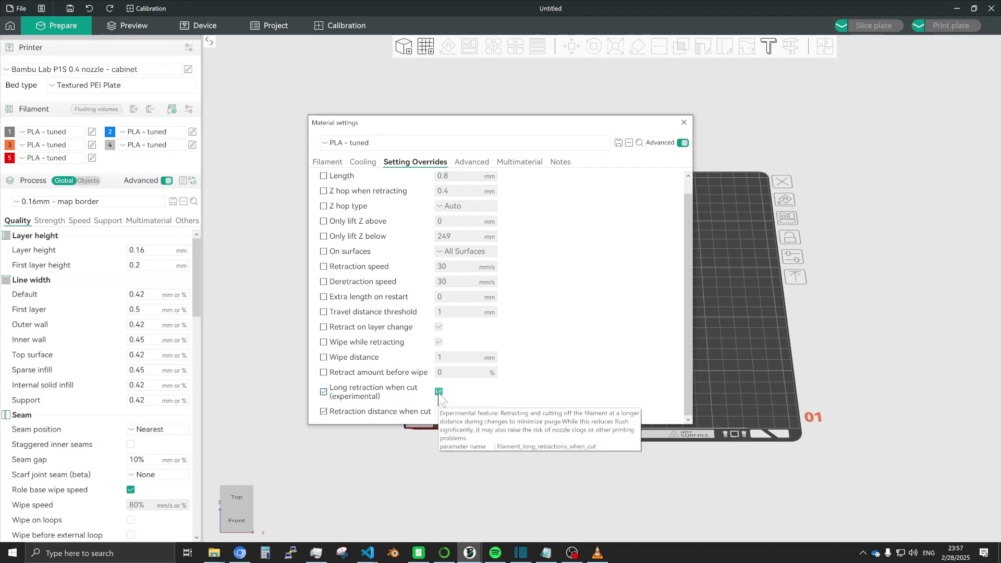
click(619, 144)
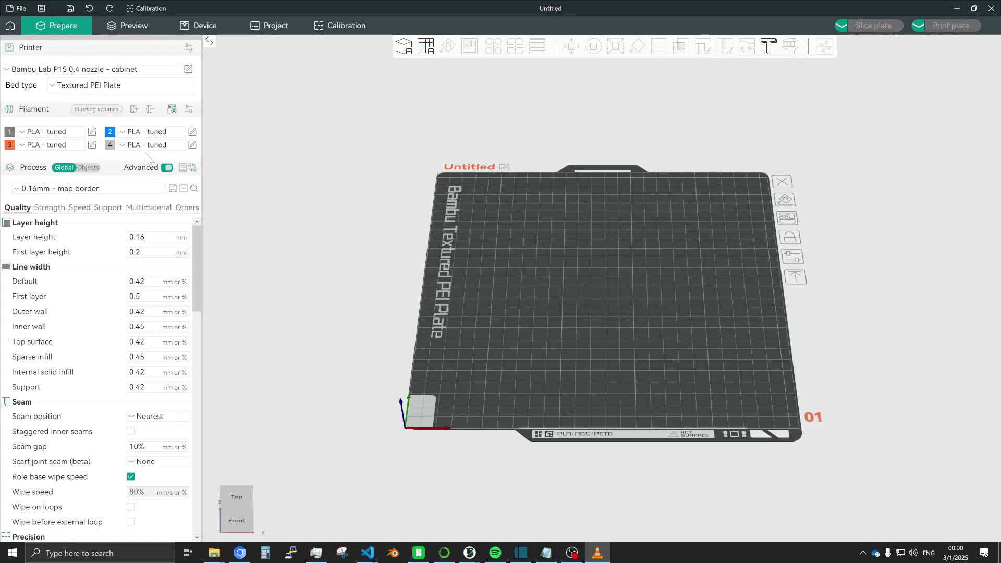
Open the flushing volumes table and select the value for changing from filament 1 to filament 3.
click(101, 113)
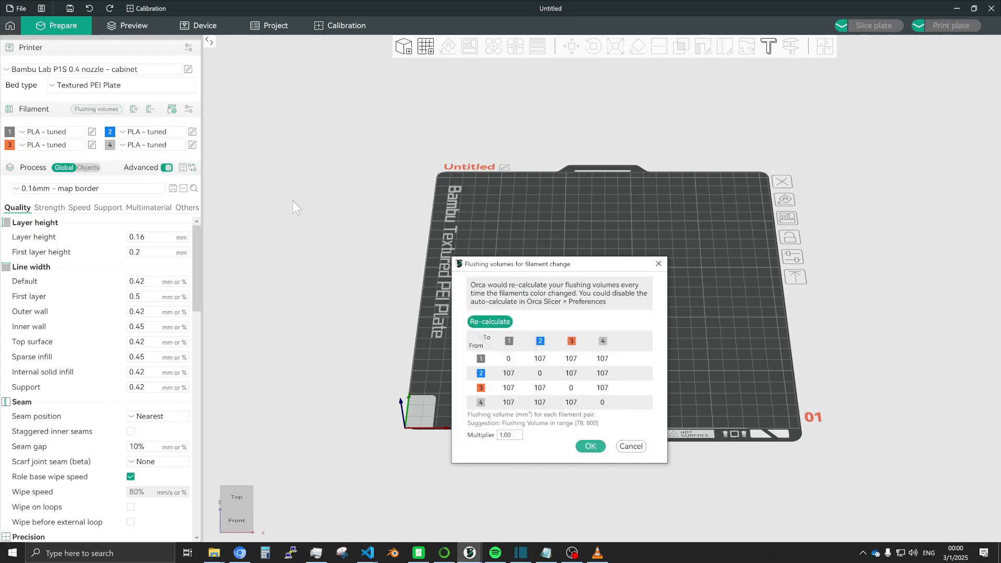
double_click(572, 358)
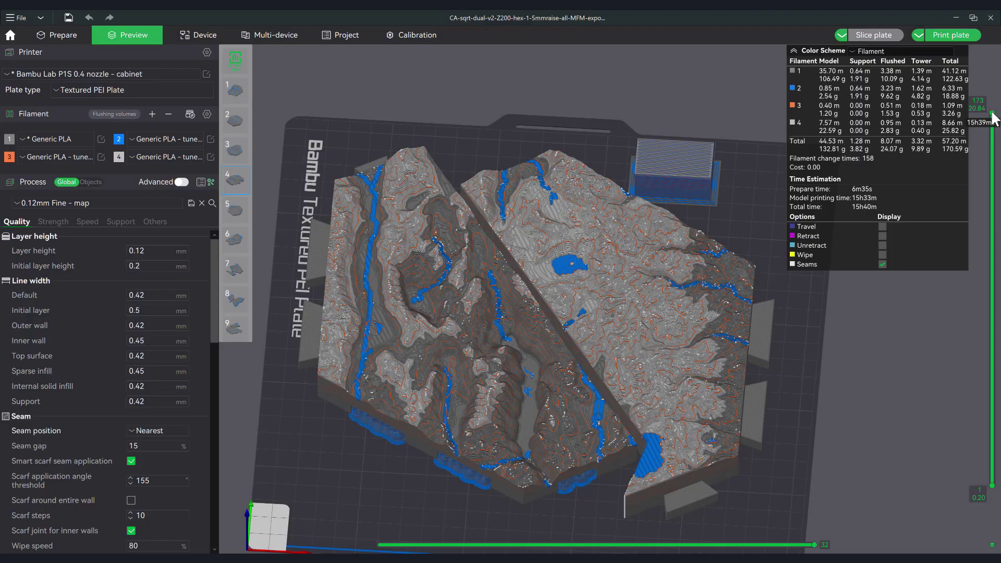
Switch to Bambu Studio and raise the displayed layer range in the sliced topographic map preview.
drag(989, 147, 949, 87)
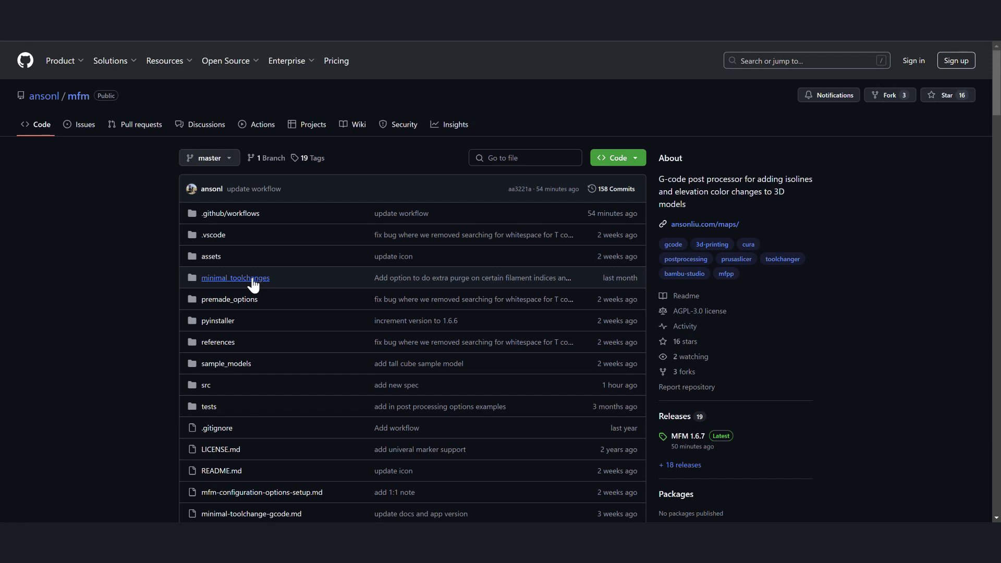
In the GitHub mfm repository, open the minimal_toolchanges folder and highlight bambu-x1-p1-series-long-retraction-107mm3-flush.gcode.
click(252, 280)
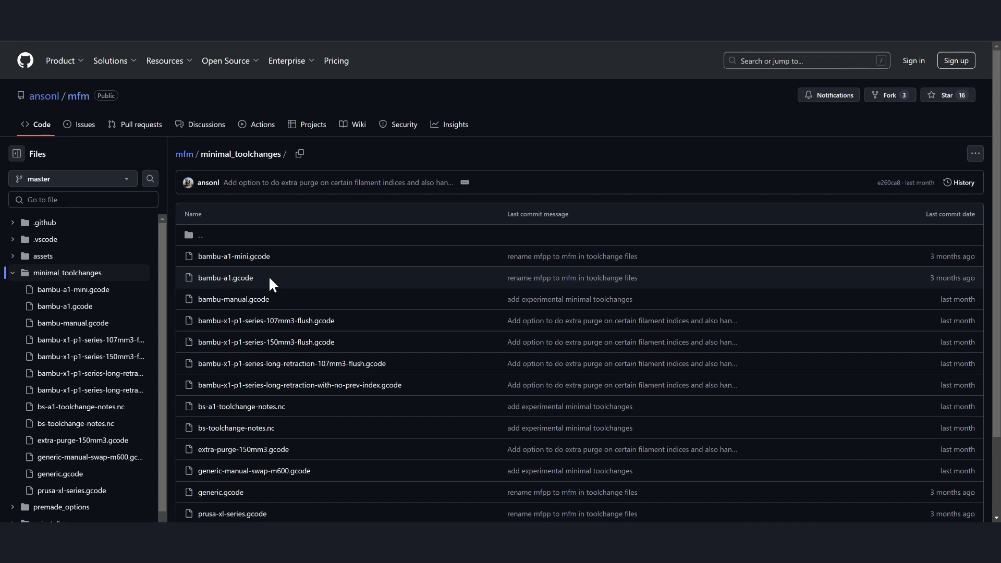
scroll(269, 282, down, 1)
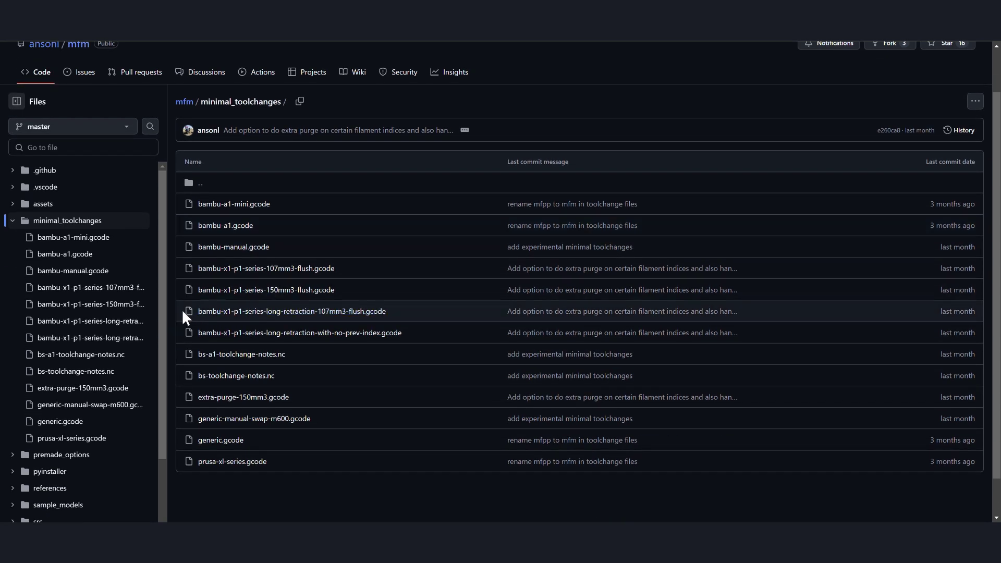
drag(182, 309, 396, 311)
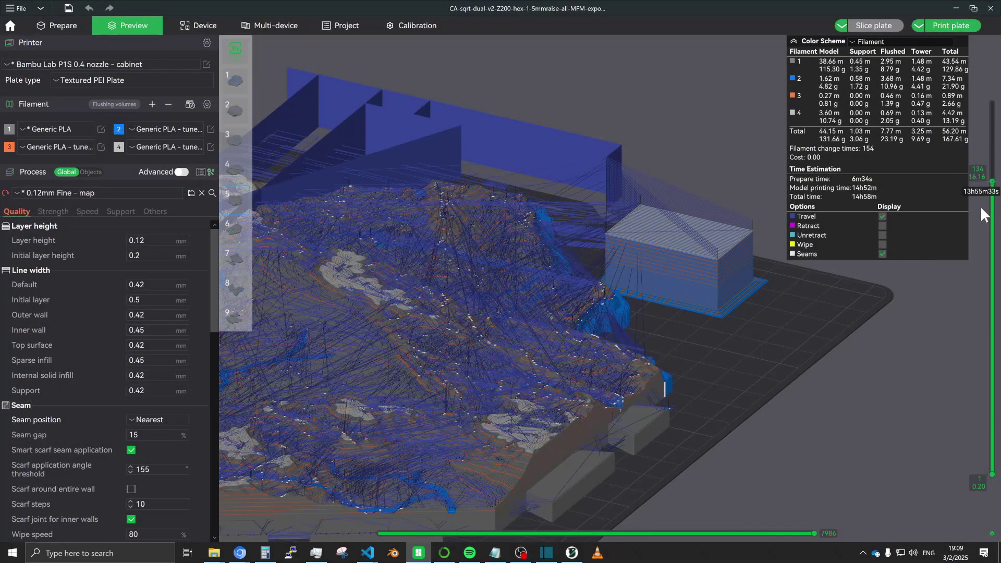
Return to Bambu Studio and step up through the sliced map's layers with travel moves displayed.
drag(973, 252, 968, 184)
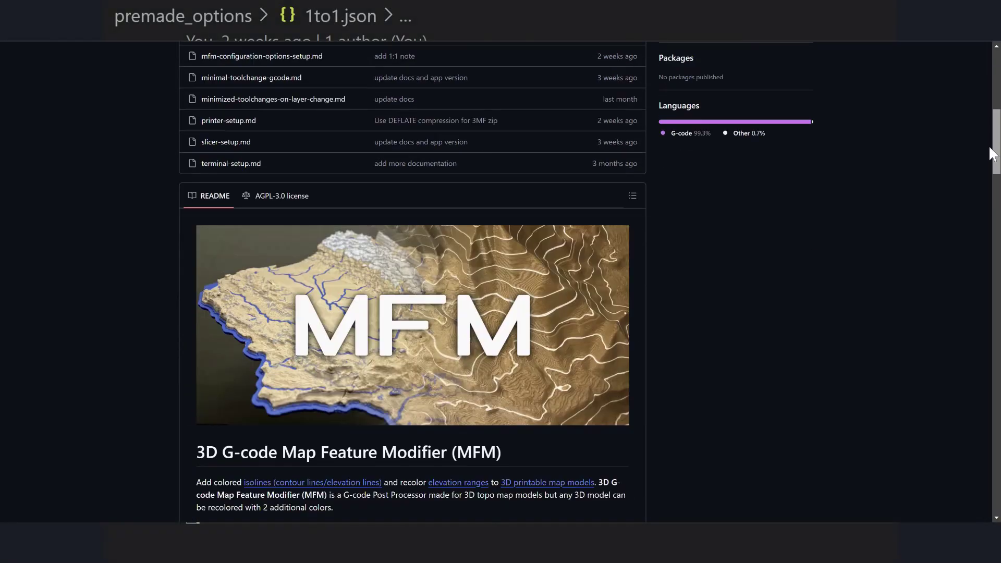
Open the MFM Config Options page from the Getting Started section of the mfm README on GitHub.
drag(993, 152, 1000, 328)
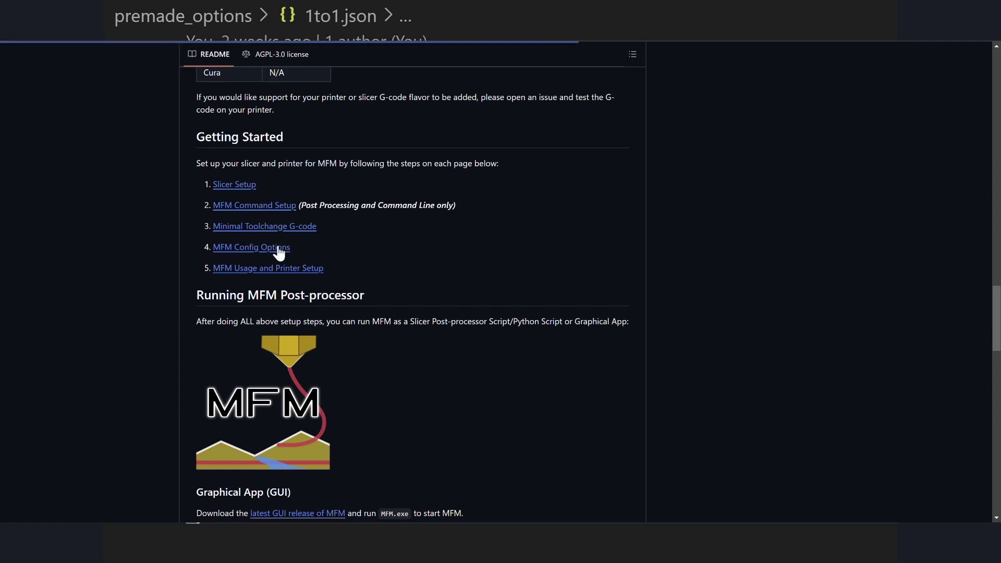
click(288, 248)
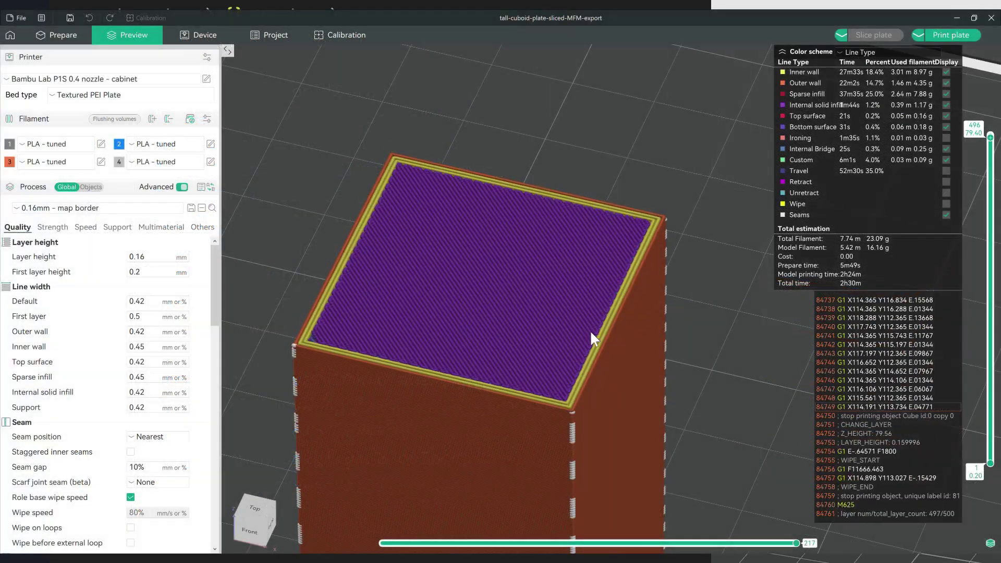
Step through the upper layers of the tall-cuboid-plate-sliced-MFM-export preview in OrcaSlicer to examine the line types.
key(Down)
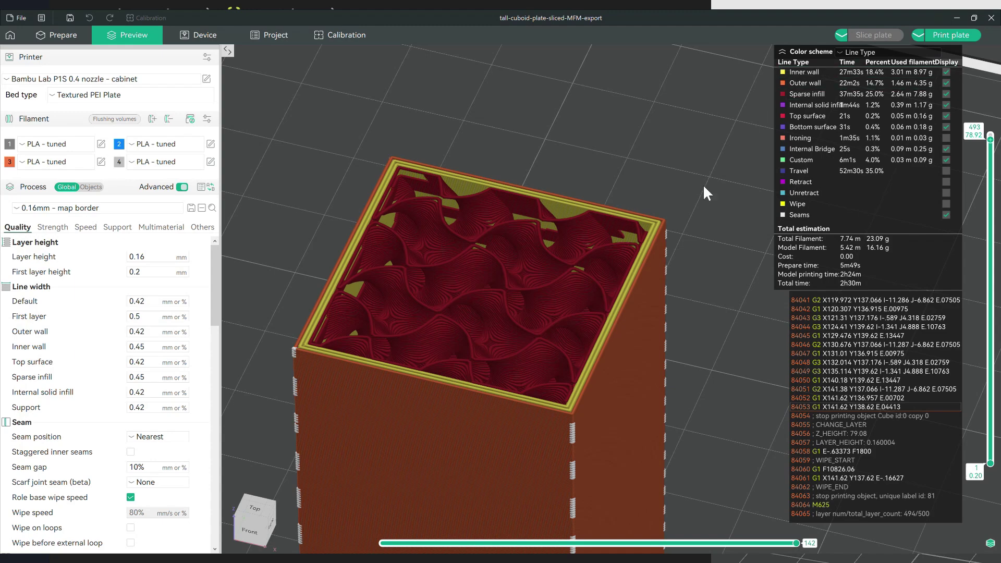
key(Up)
key(Up)
key(Up)
key(Up)
key(Up)
key(Up)
key(Up)
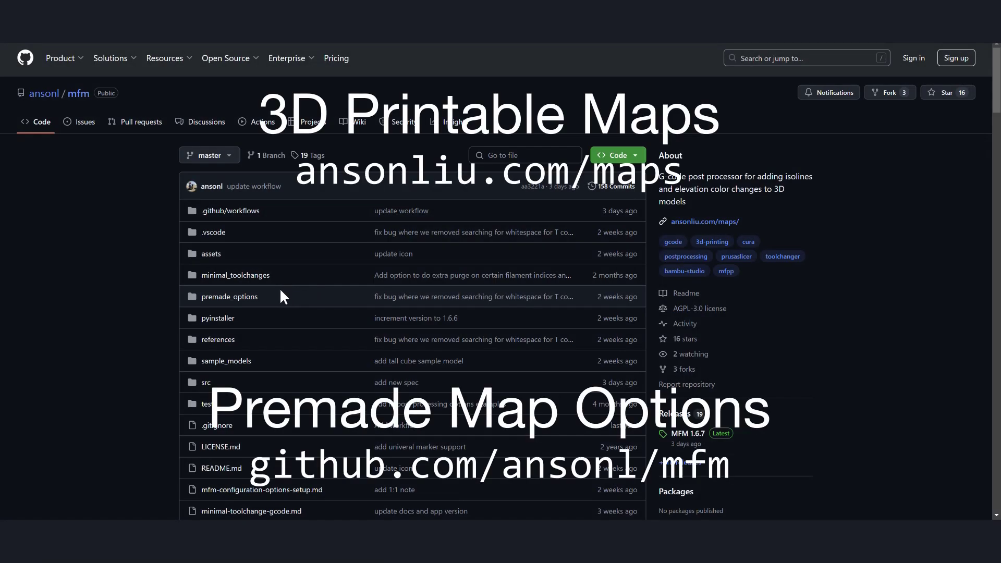
Open the premade_options folder of the mfm repository on GitHub to view the available map configuration files.
click(251, 298)
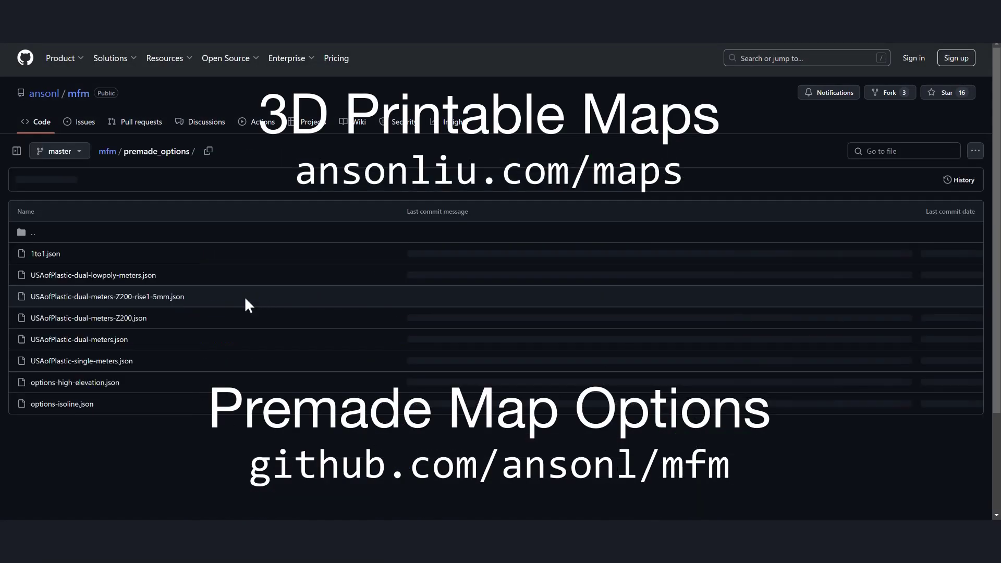
click(241, 327)
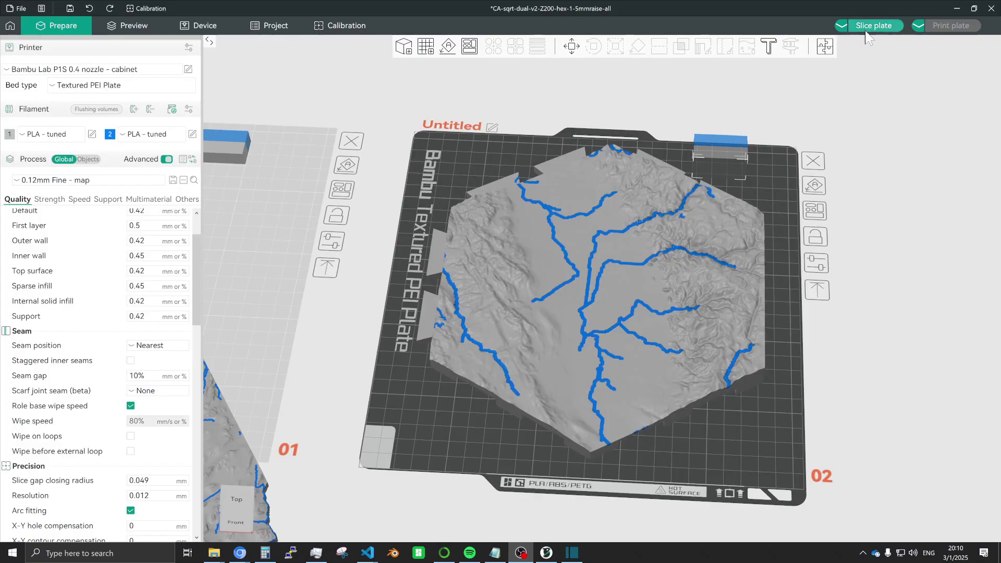
In OrcaSlicer, slice plate 02 with the hexagonal map and open the print and export choices for the sliced plate.
click(875, 25)
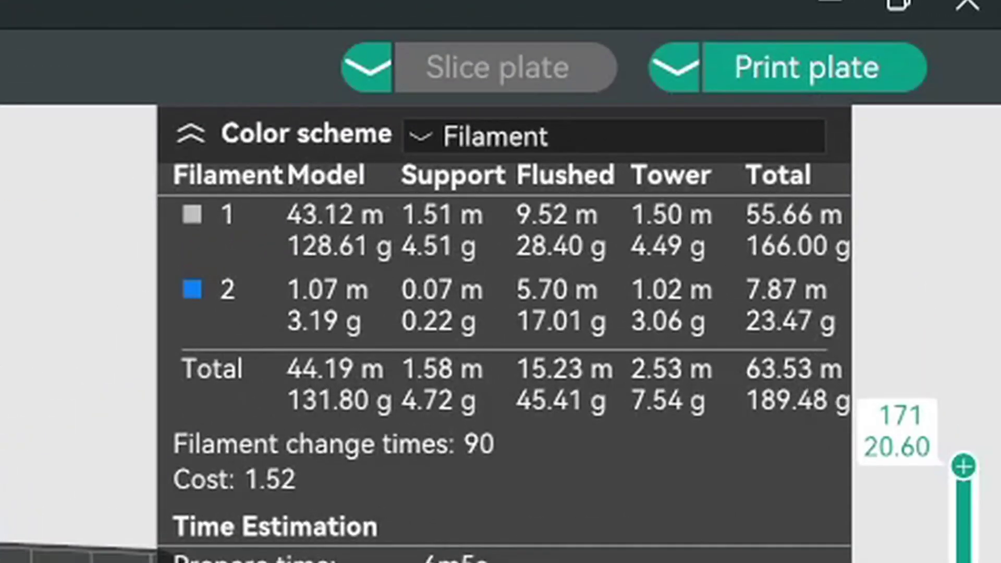
click(676, 70)
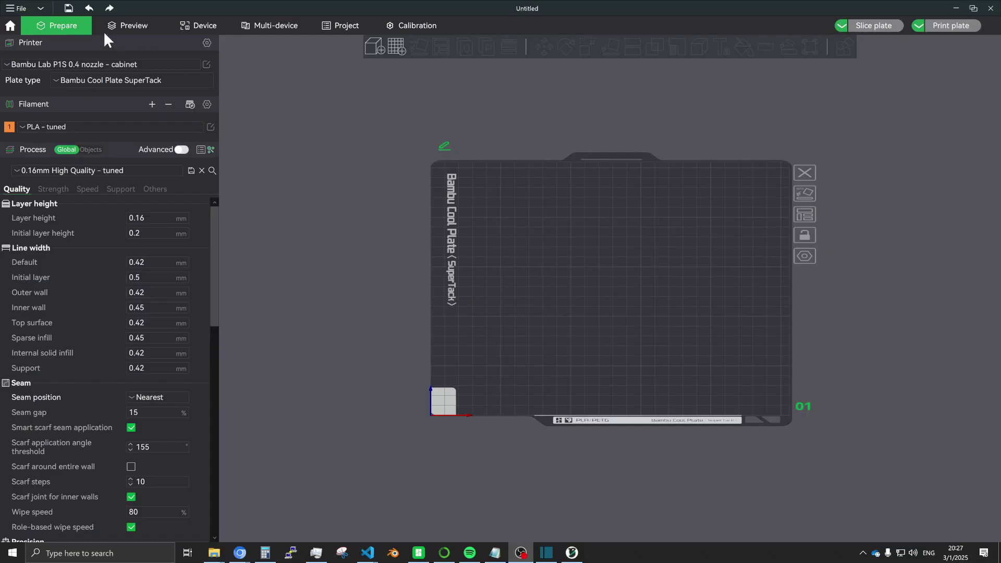
Switch to Bambu Studio and bring up the file commands with the export option.
click(21, 8)
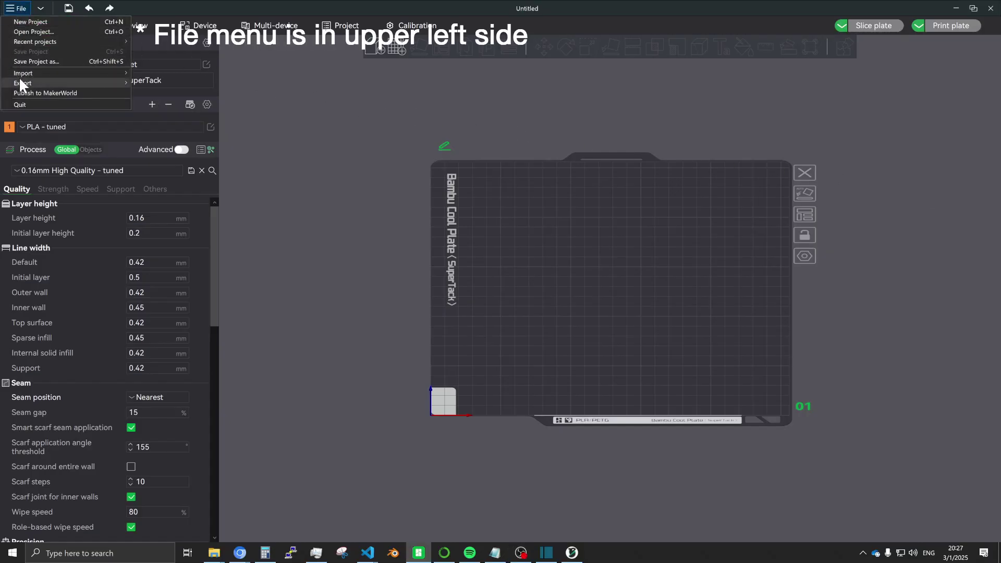
mouse_move(23, 81)
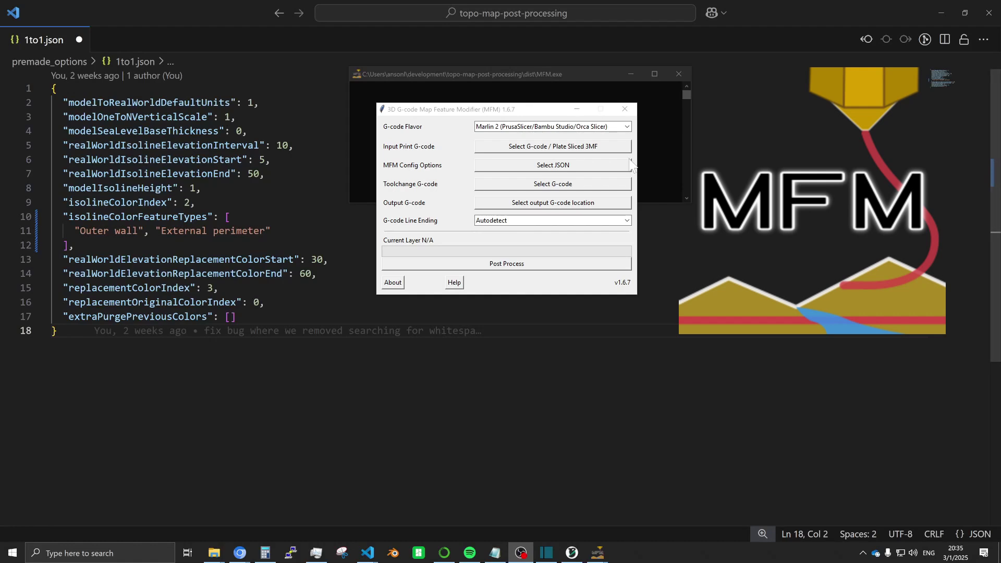
In MFM, load tall-cuboid-plate-sliced.3mf from the sample_models folder as the input print G-code.
click(605, 148)
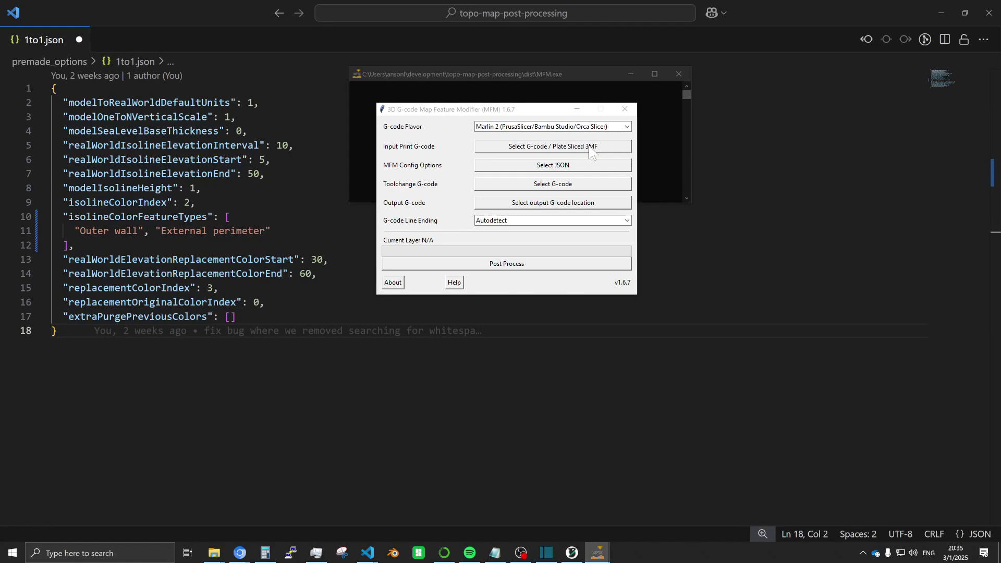
double_click(509, 309)
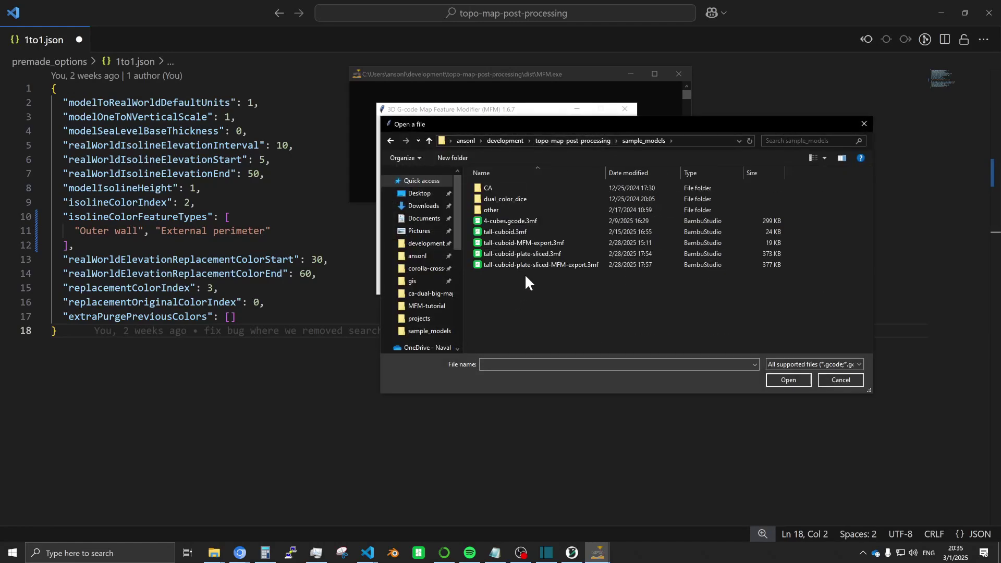
double_click(534, 253)
Load 1to1.json from the premade_options folder as the MFM config options.
click(547, 166)
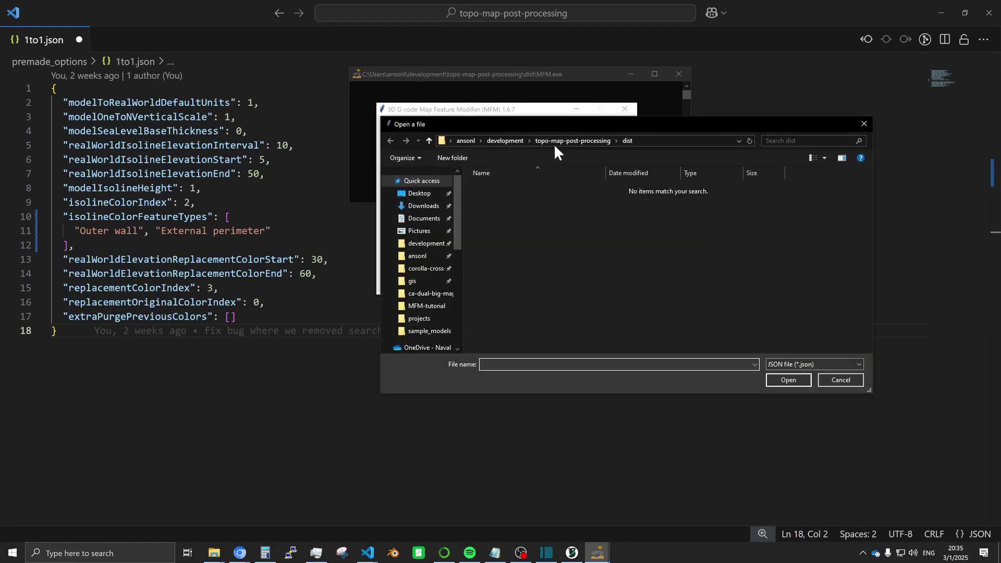
double_click(516, 188)
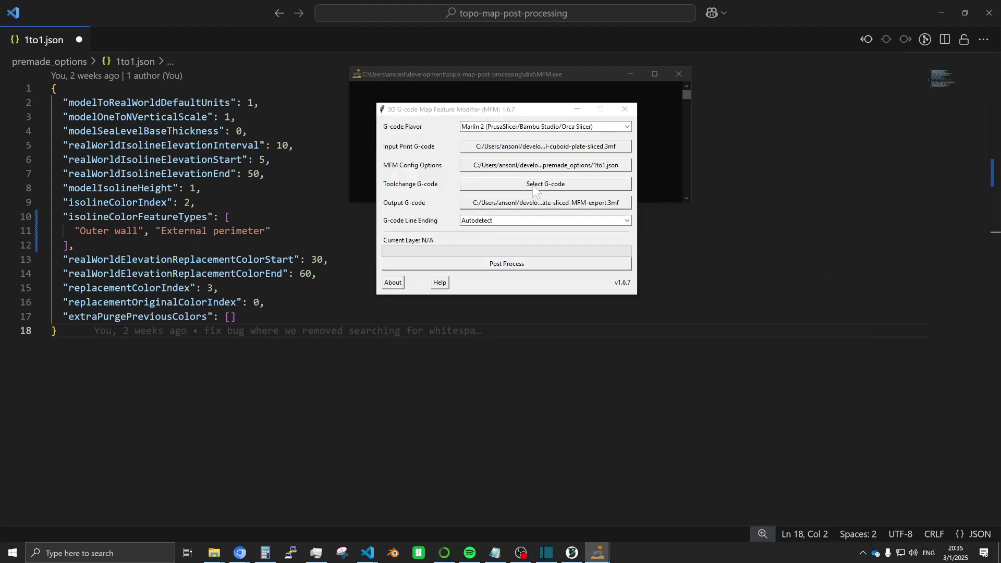
Load bambu-x1-p1-series-long-retraction-107mm3-flush.gcode from the minimal_toolchanges folder as the toolchange G-code and post-process the print.
click(543, 183)
click(549, 139)
double_click(520, 265)
click(533, 298)
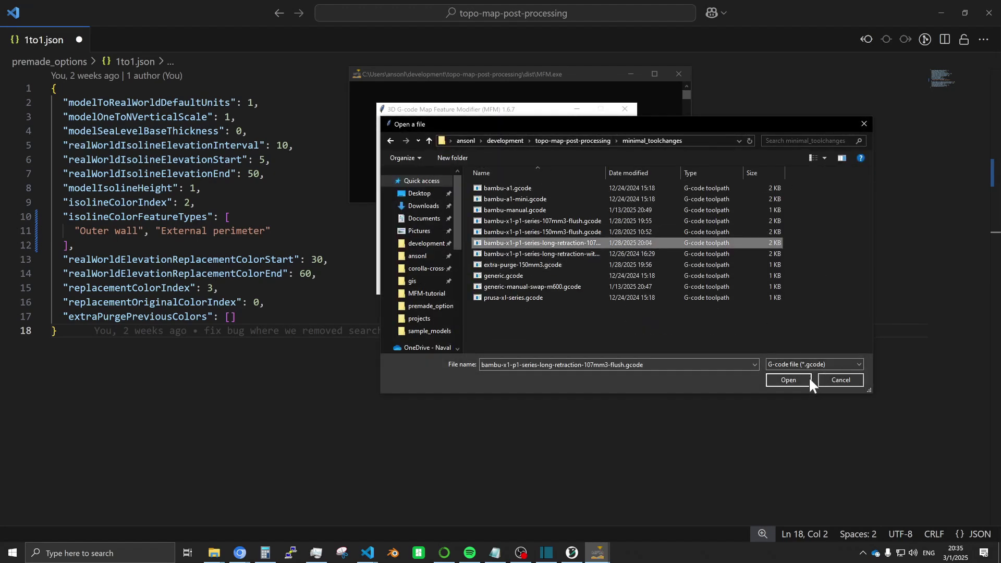
click(788, 380)
click(581, 265)
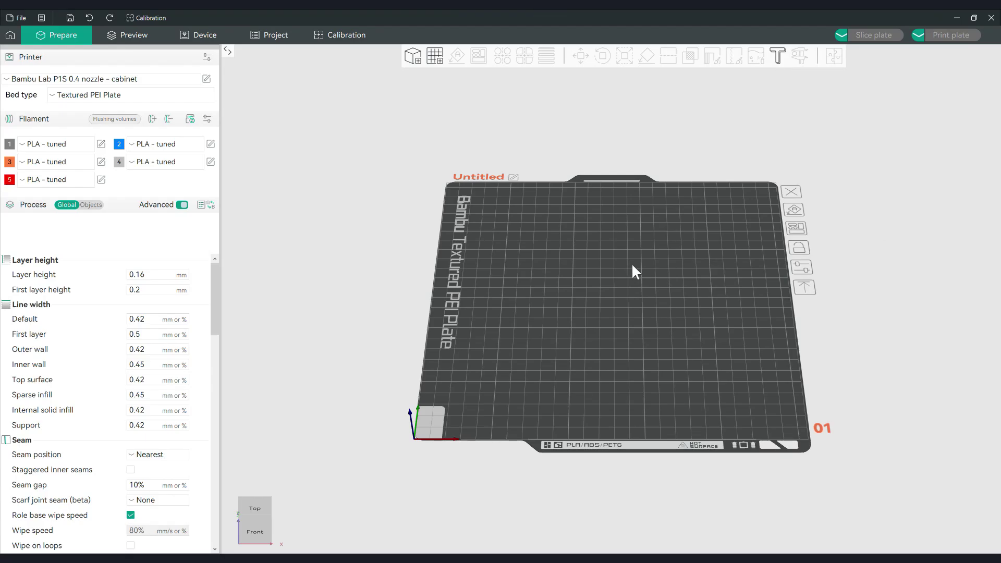
Switch to OrcaSlicer and examine the isolines and elevation colors of tall-cuboid-plate-sliced-MFM-export layer by layer in the preview.
scroll(619, 300, up, 5)
drag(695, 311, 665, 307)
scroll(672, 305, up, 4)
right_drag(674, 308, 619, 411)
mouse_move(990, 135)
mouse_down()
mouse_move(988, 414)
mouse_move(971, 440)
mouse_move(975, 191)
mouse_move(990, 135)
mouse_up()
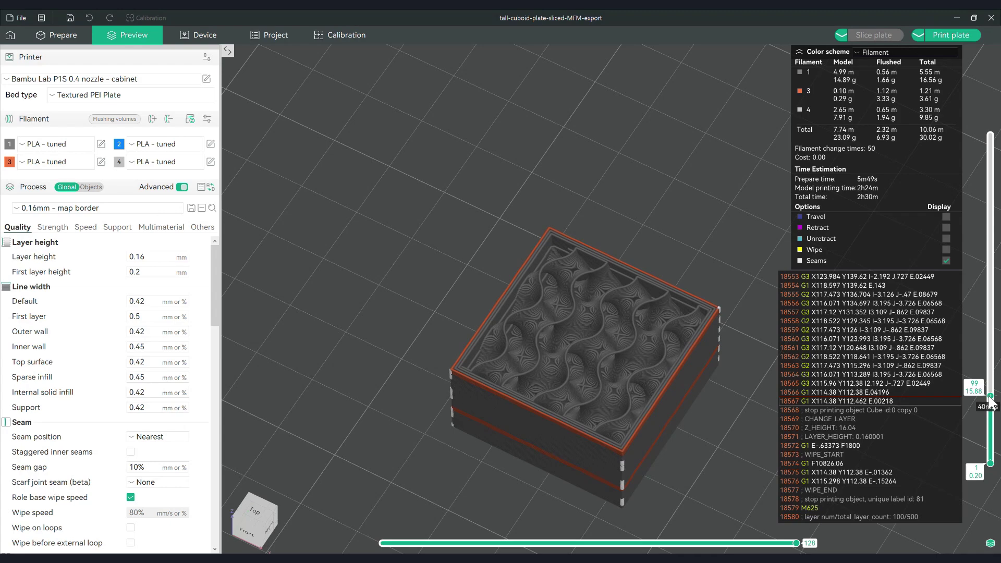
drag(990, 398, 962, 274)
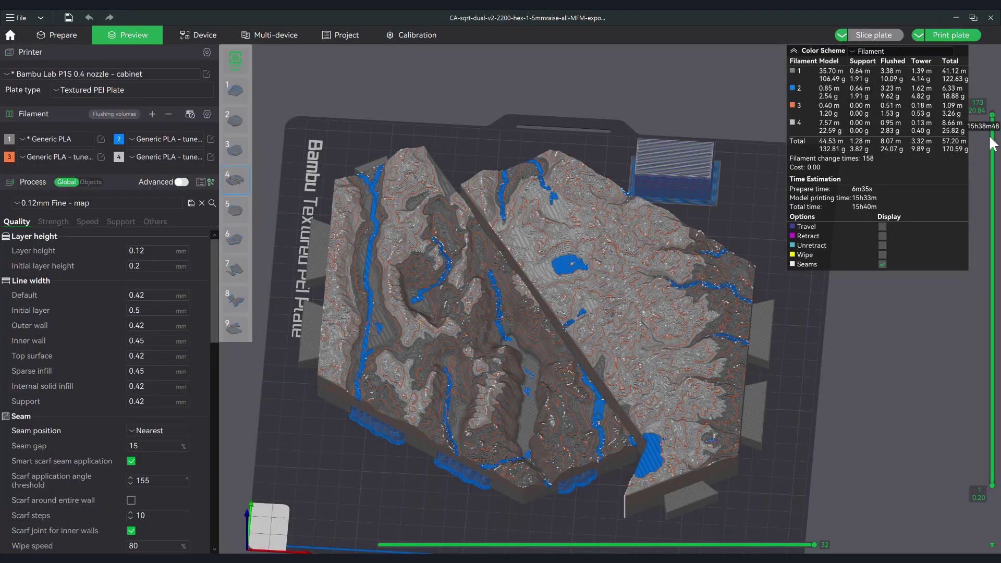
Switch to Bambu Studio and examine the layers of the post-processed CA-sqrt-dual hexagonal map on plate 4, down to layer 16 and back up.
drag(990, 138, 967, 458)
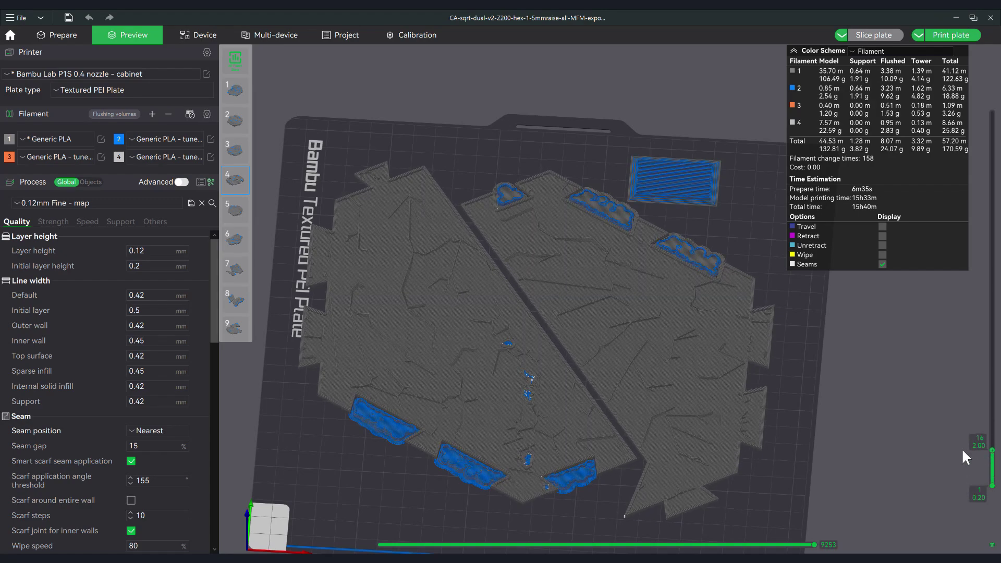
drag(957, 414, 962, 130)
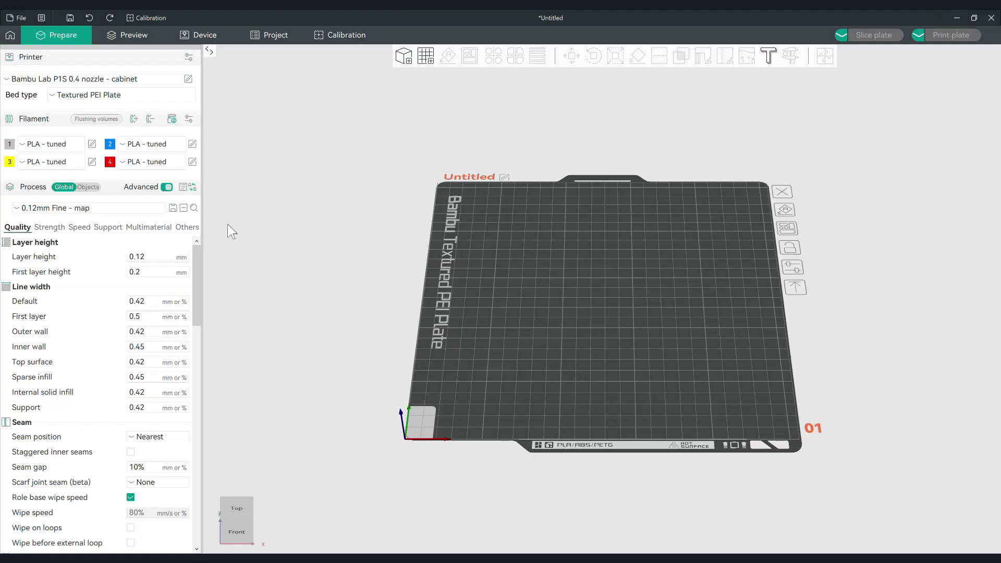
In OrcaSlicer, enter the post-processing script "PYTHONPATH/python3.11.exe" "SCRIPTPATH/mfm_cmd.py" -c "OPTIONSPATH/options.json" -t "TOOLCHANGEPATH/toolchange.gcode"; for the 0.12mm Fine - map process.
click(191, 228)
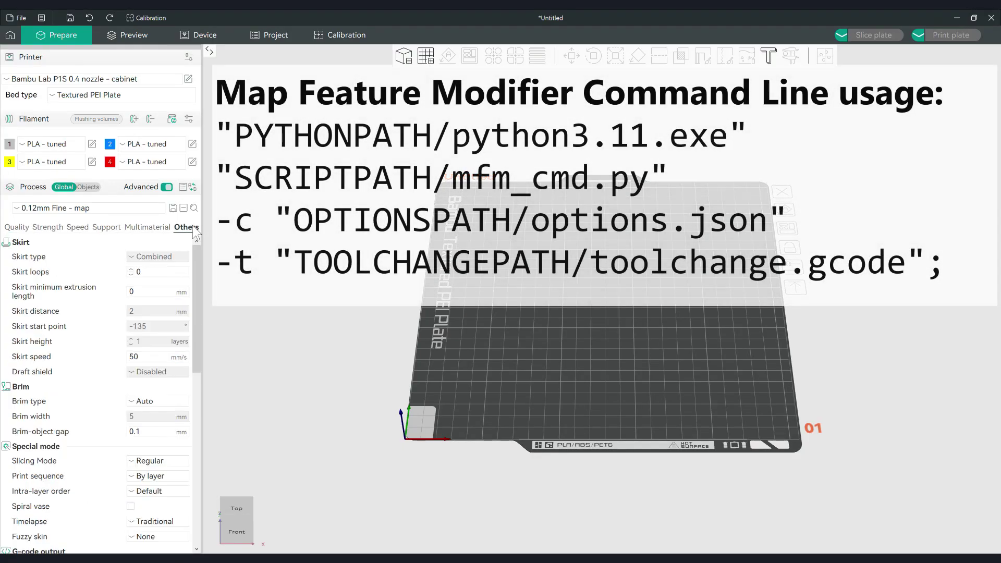
drag(195, 258, 193, 407)
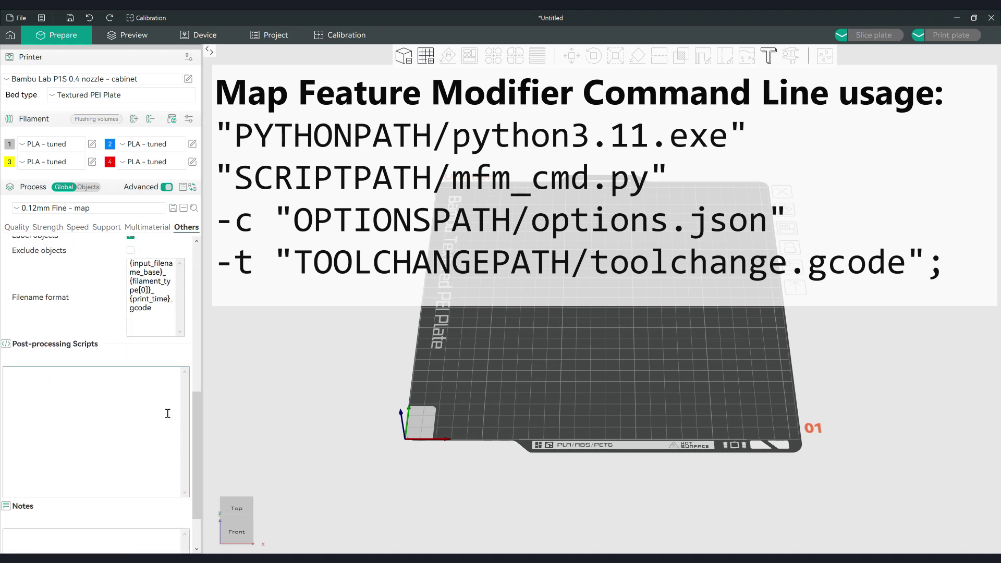
text("PYTHONPATH/python3.11.exe" "SCRIPTPATH/mfm_cmd.py" -c "OPTIONSPATH/options.json" -t "TOOLCHANGEPATH/toolchange.gcode";)
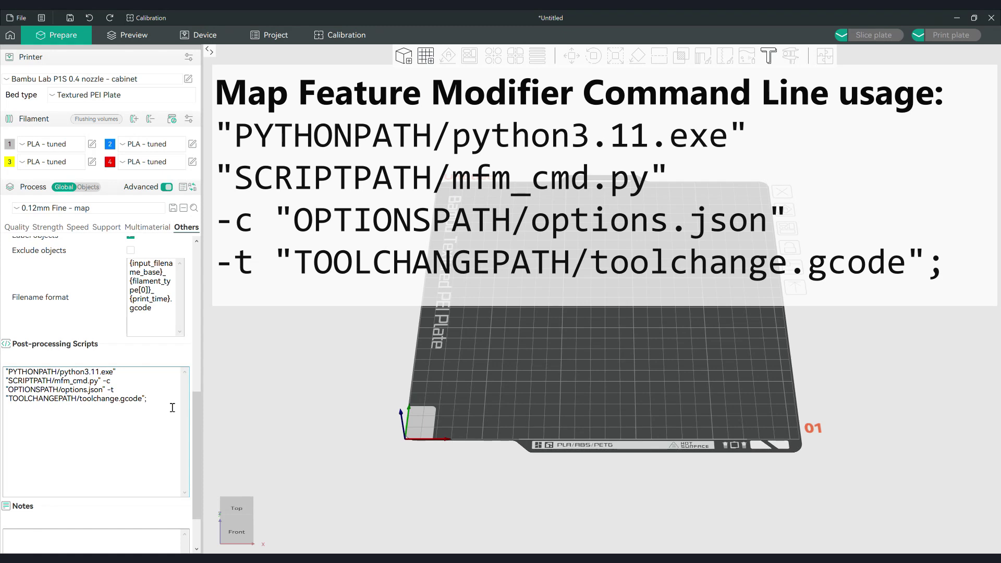
key(ctrl+a)
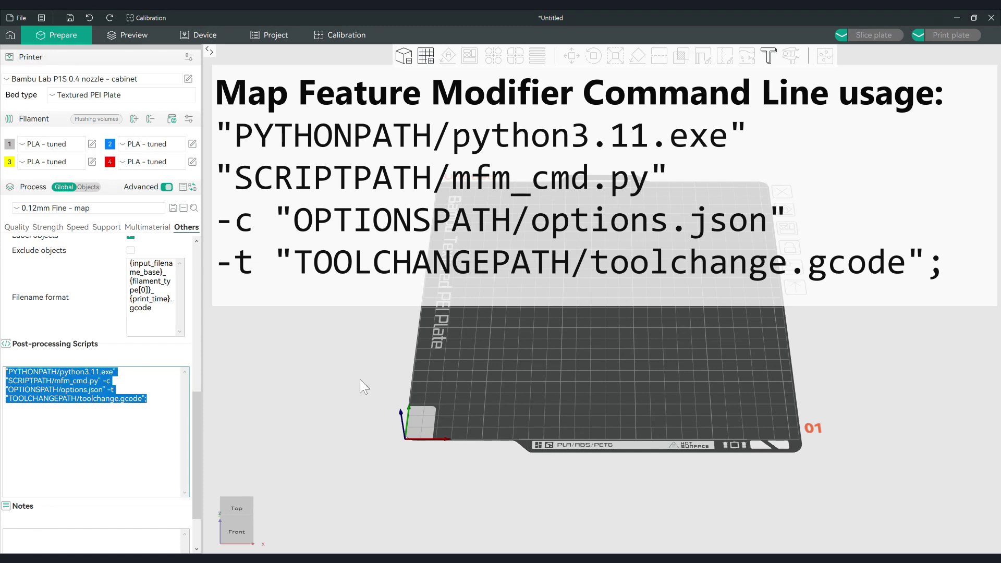
click(167, 413)
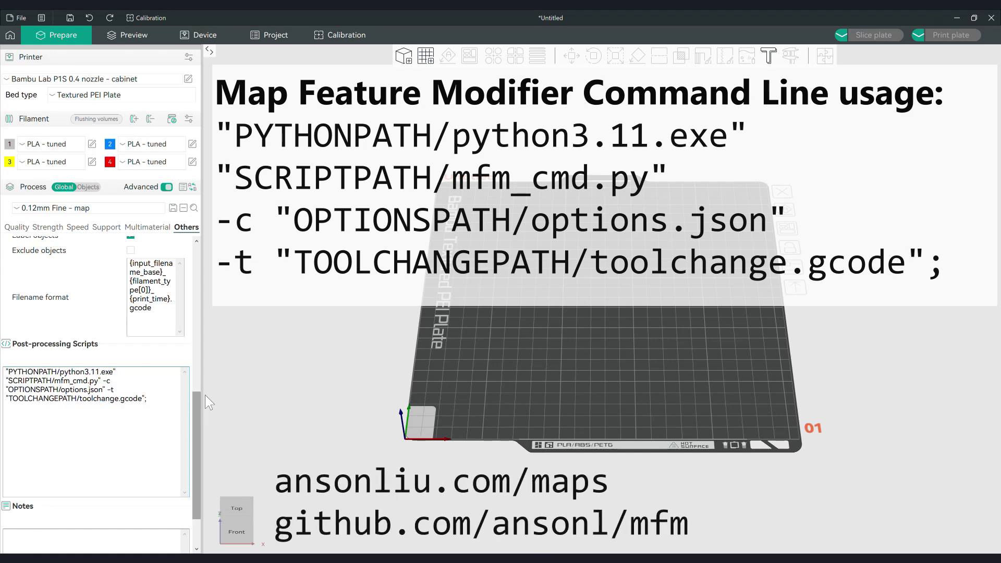